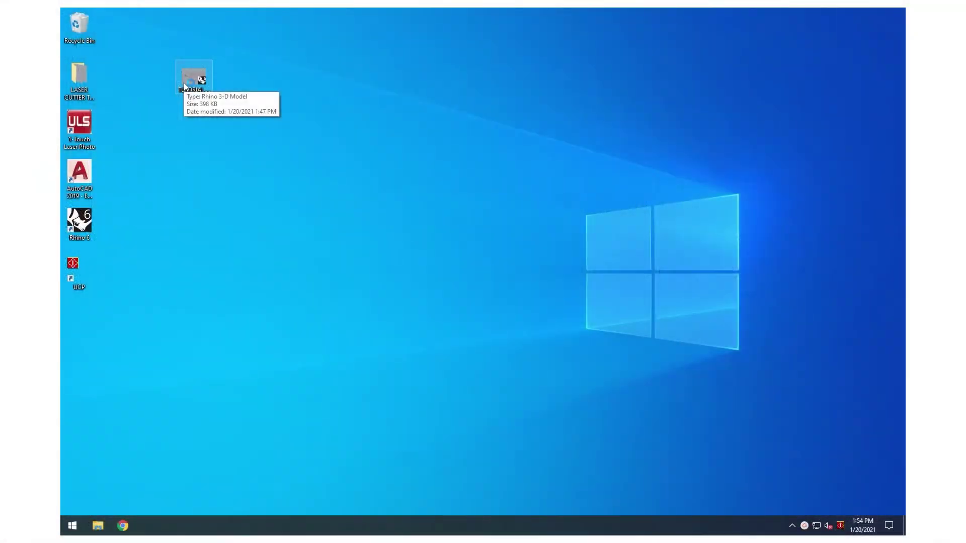
Browse to the ryerson.ca Architectural Science Forms & Resources page and scroll to Templates
{"action": "double_click", "coordinate": [184, 84]}
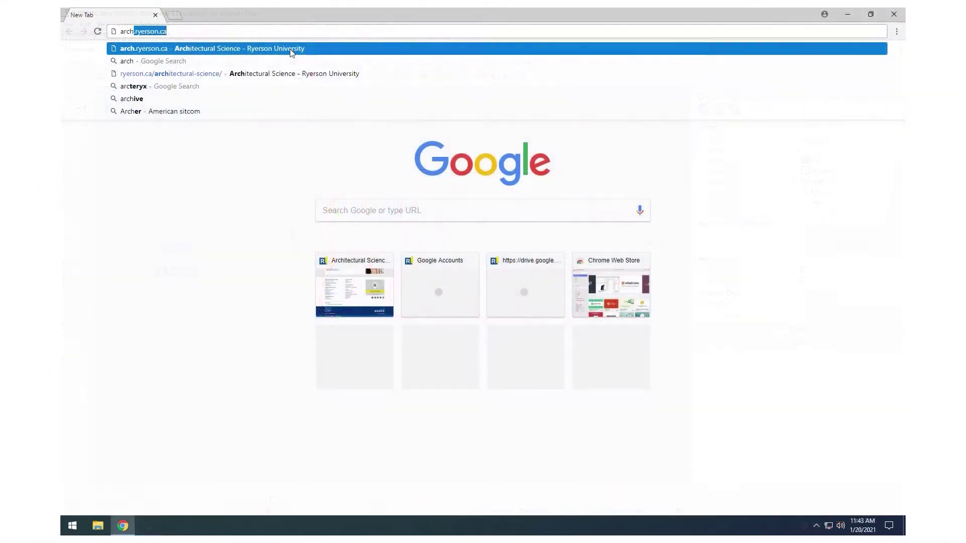
{"action": "type", "text": ".ryers"}
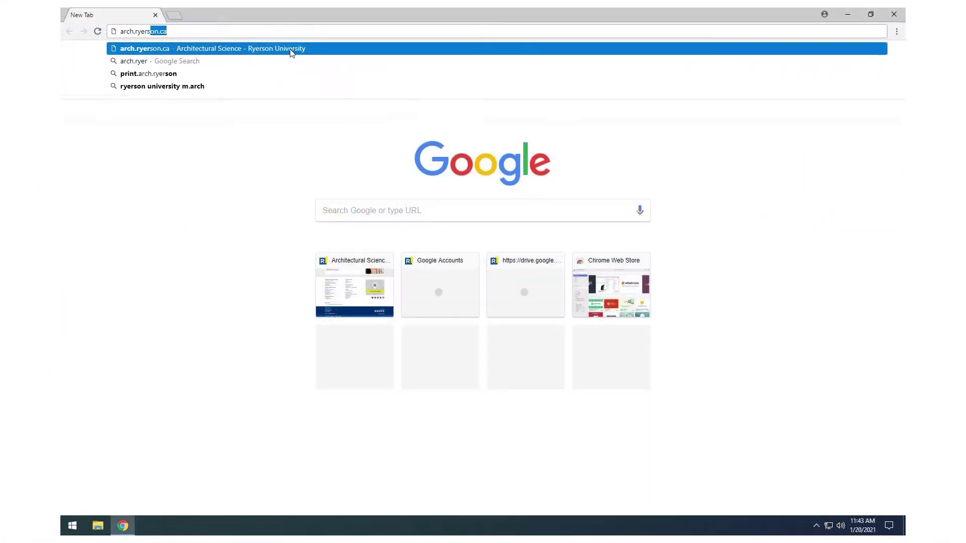
{"action": "type", "text": "on.ca"}
{"action": "key", "text": "Return"}
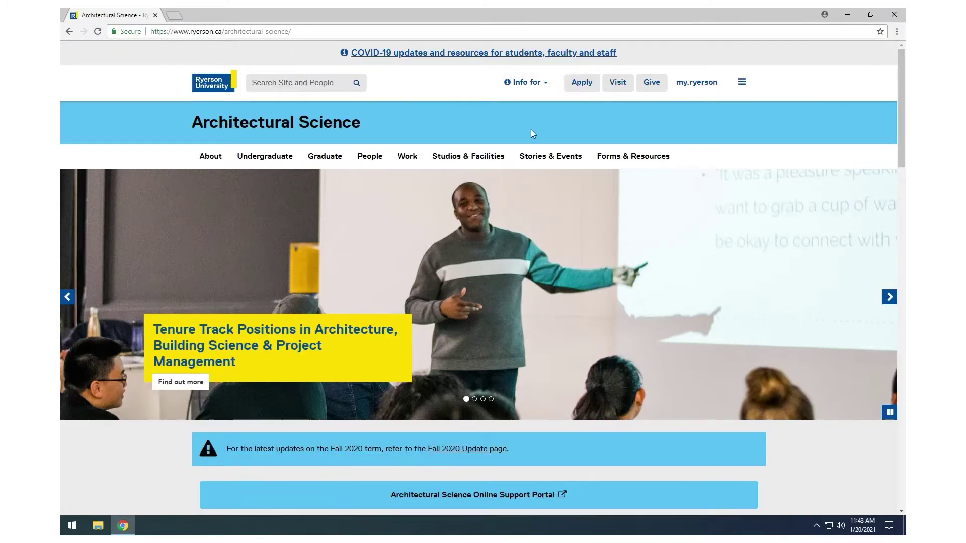
{"action": "left_click", "coordinate": [633, 156]}
{"action": "left_click", "coordinate": [334, 238]}
{"action": "scroll", "coordinate": [241, 121], "scroll_direction": "down", "scroll_amount": 5}
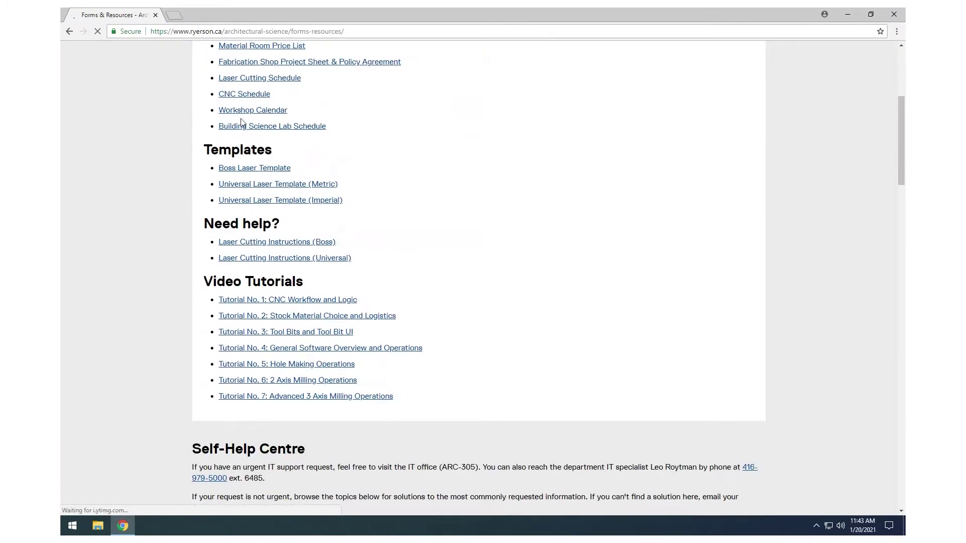
Close Chrome and open TUTORIAL.3dm from the LASER CUTTING template folder
{"action": "left_click", "coordinate": [893, 14]}
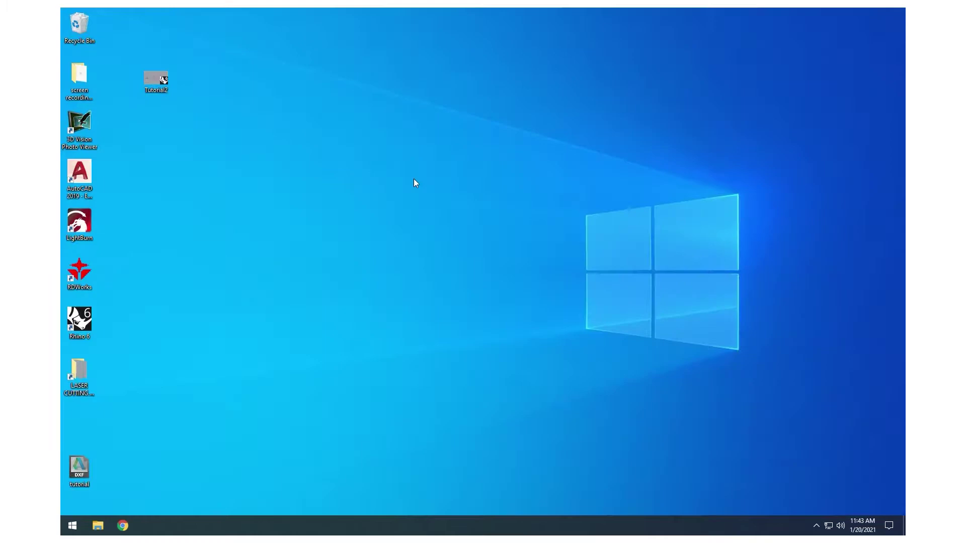
{"action": "double_click", "coordinate": [83, 395]}
{"action": "double_click", "coordinate": [176, 116]}
{"action": "left_click", "coordinate": [894, 13]}
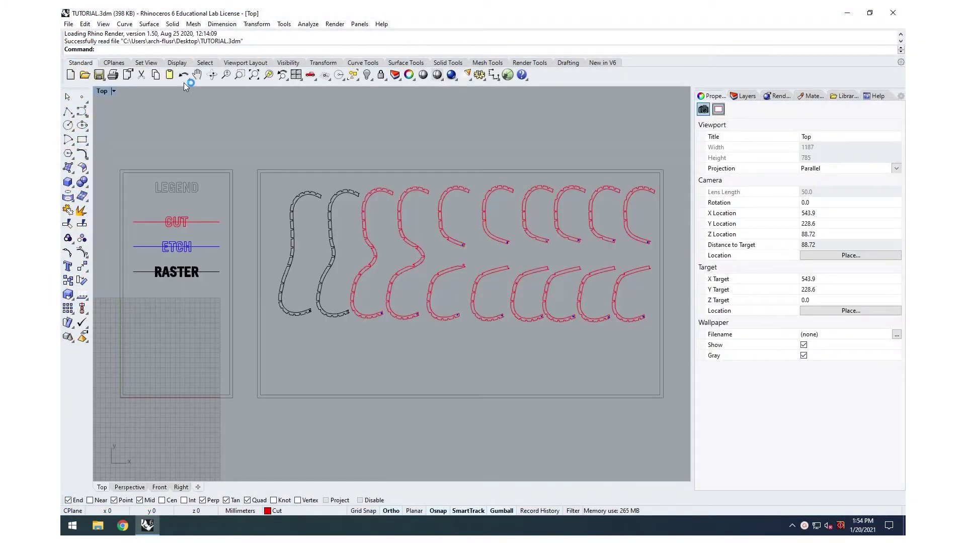
Put the second black template curve on the Cut layer via Properties
{"action": "left_click", "coordinate": [344, 194]}
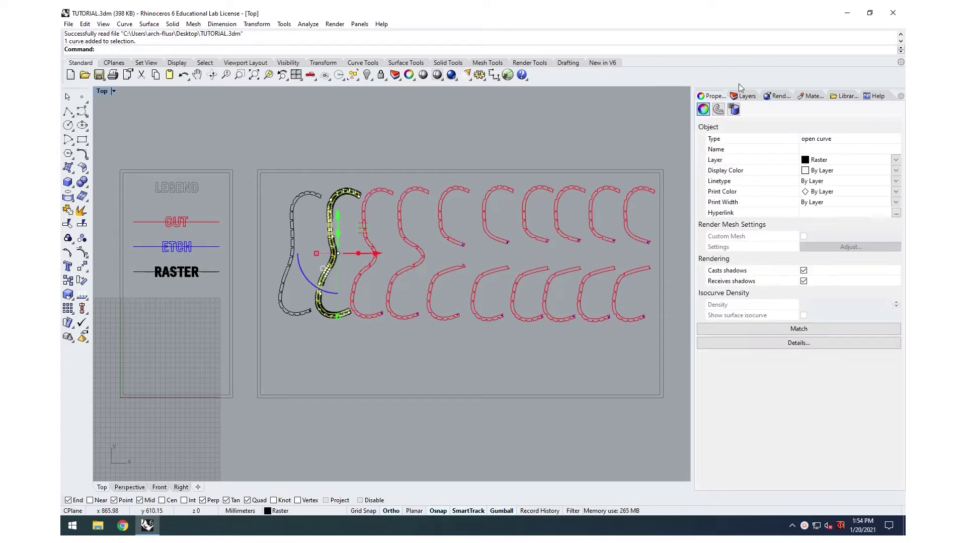
{"action": "left_click", "coordinate": [819, 161]}
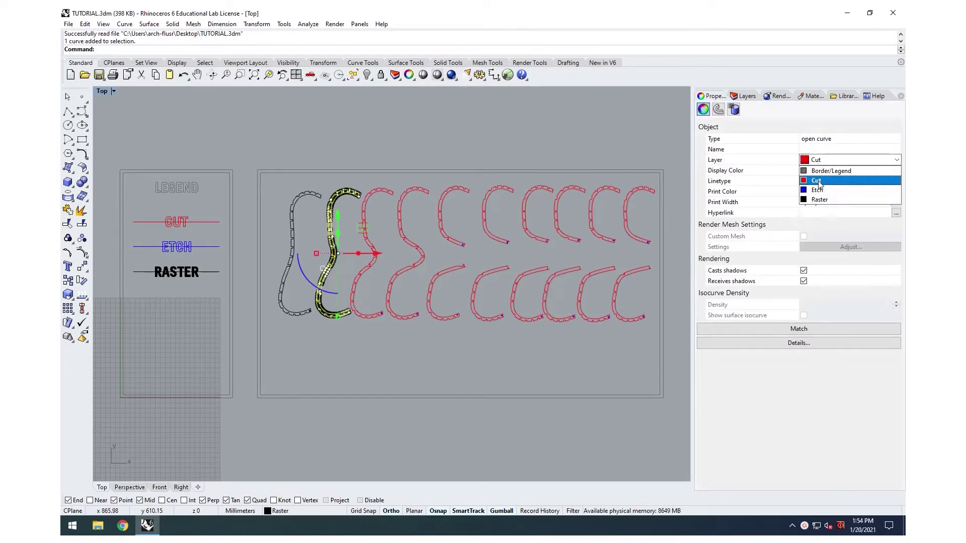
{"action": "left_click", "coordinate": [817, 181]}
{"action": "left_click", "coordinate": [340, 150]}
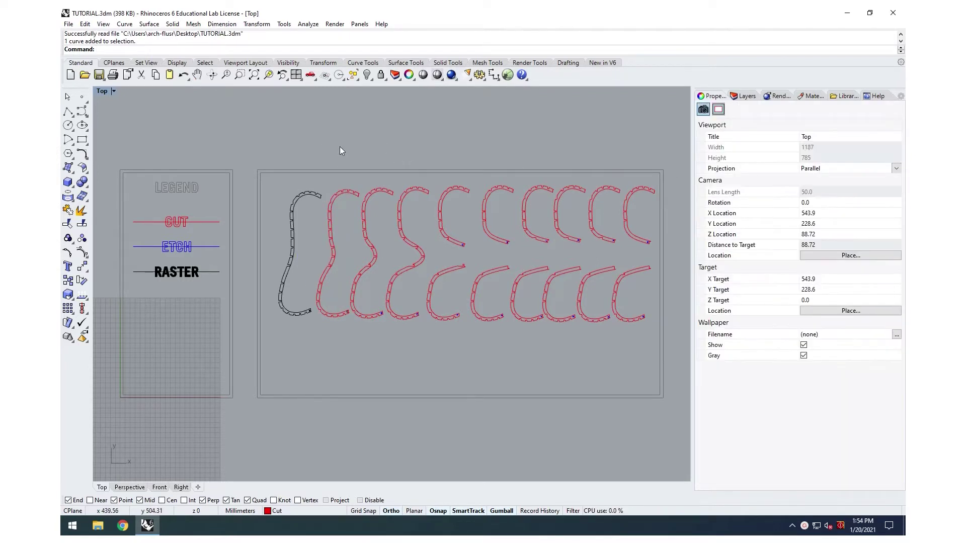
Use MatchProperties to copy the red CUT legend line's properties onto the remaining black curve
{"action": "type", "text": "MatchProperties"}
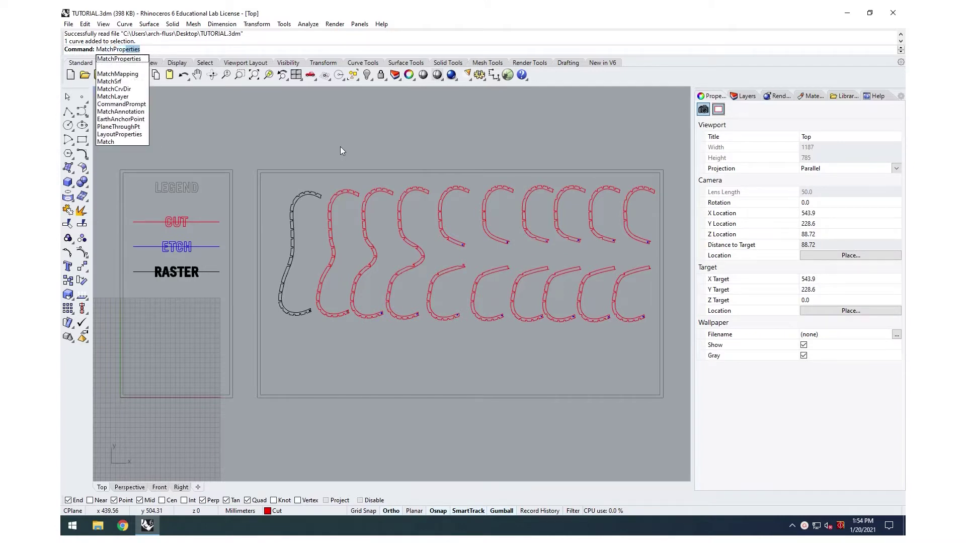
{"action": "key", "text": "Return"}
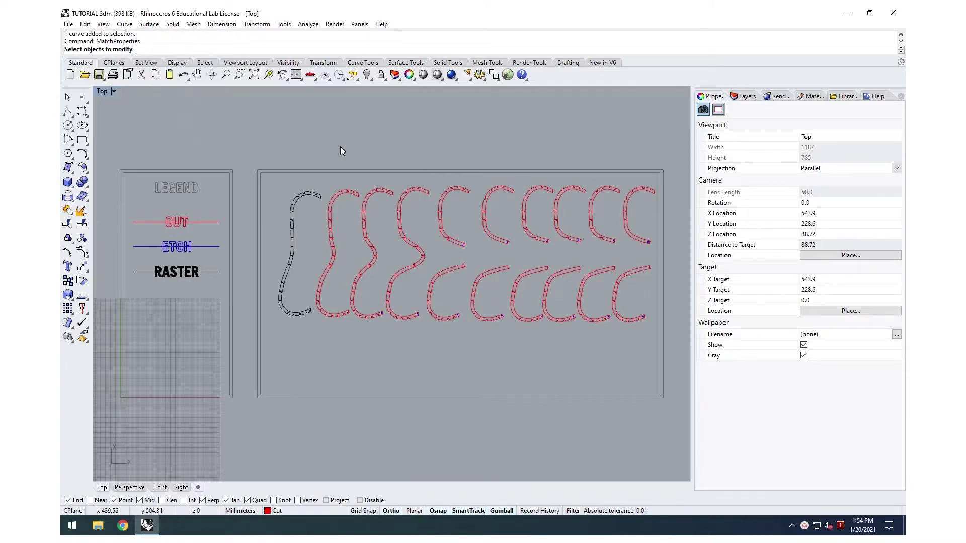
{"action": "left_click", "coordinate": [308, 196]}
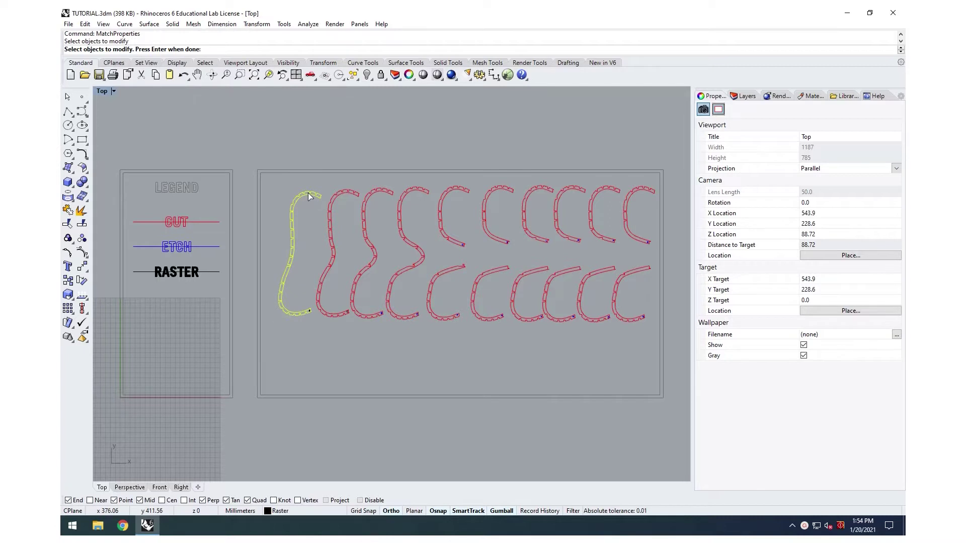
{"action": "key", "text": "Return"}
{"action": "left_click", "coordinate": [215, 222]}
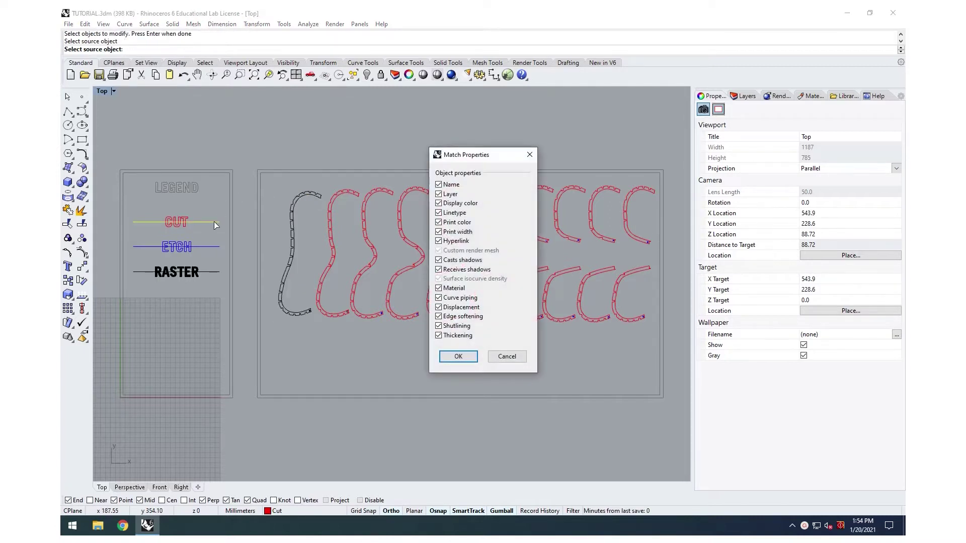
{"action": "left_click", "coordinate": [461, 356]}
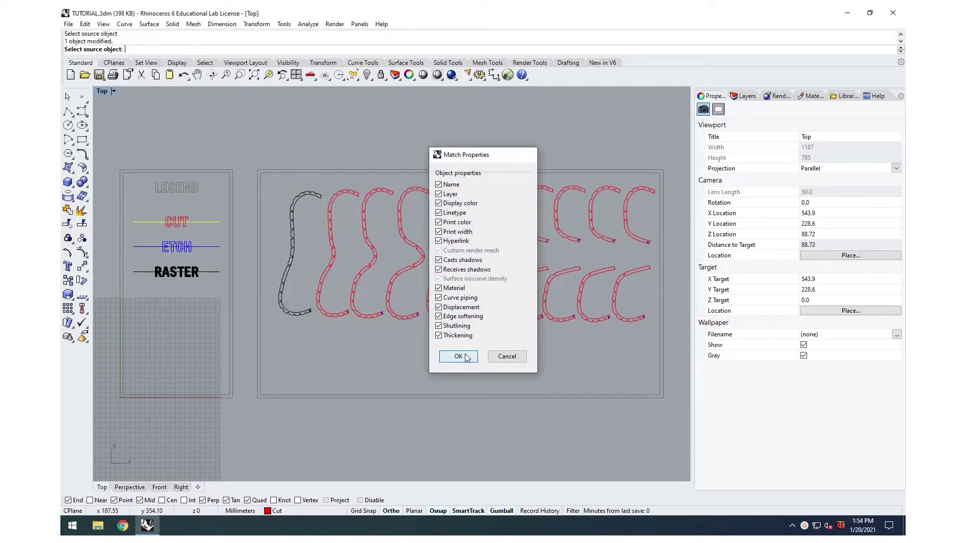
Put the grouped four-curve set on the Etch layer and select Cut in the Layers list
{"action": "left_click", "coordinate": [298, 304]}
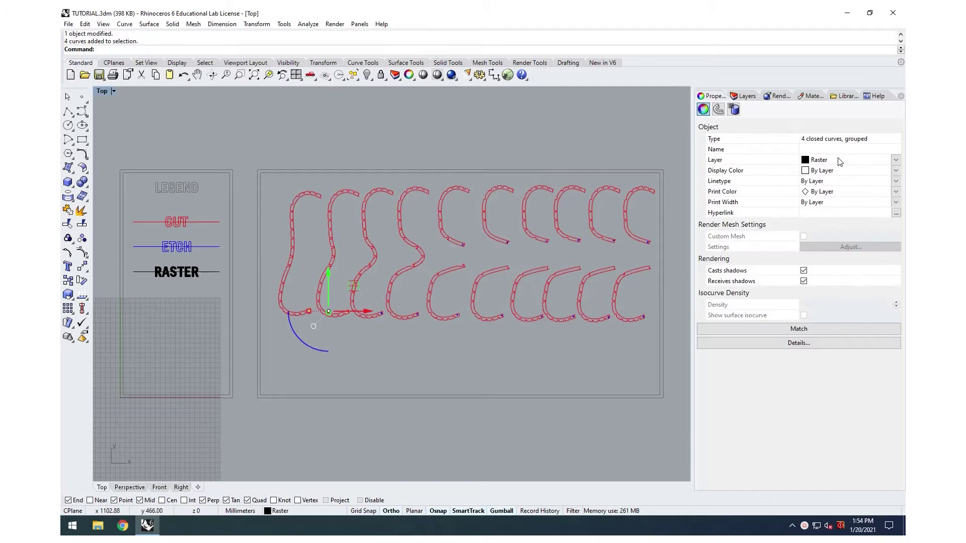
{"action": "left_click", "coordinate": [839, 161]}
{"action": "left_click", "coordinate": [826, 196]}
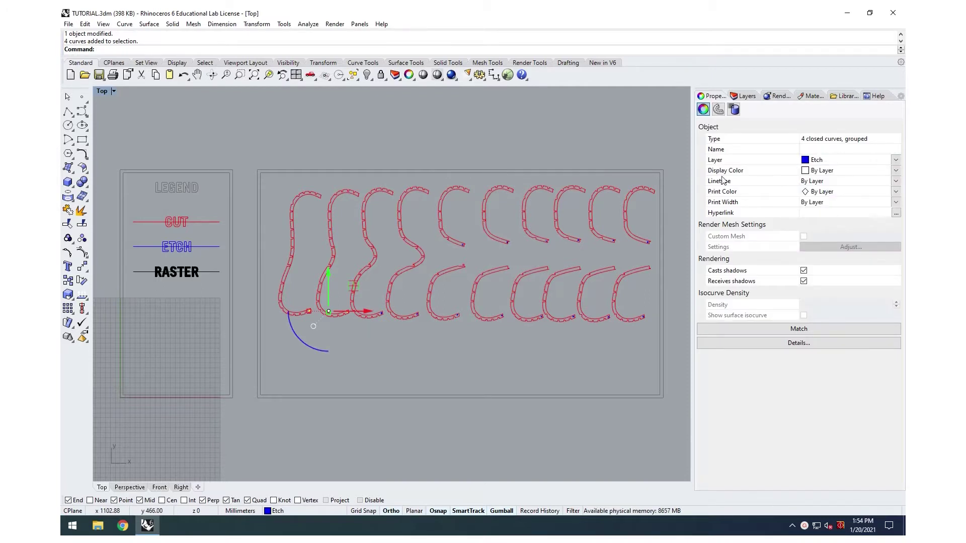
{"action": "left_click", "coordinate": [564, 153]}
{"action": "left_click", "coordinate": [743, 97]}
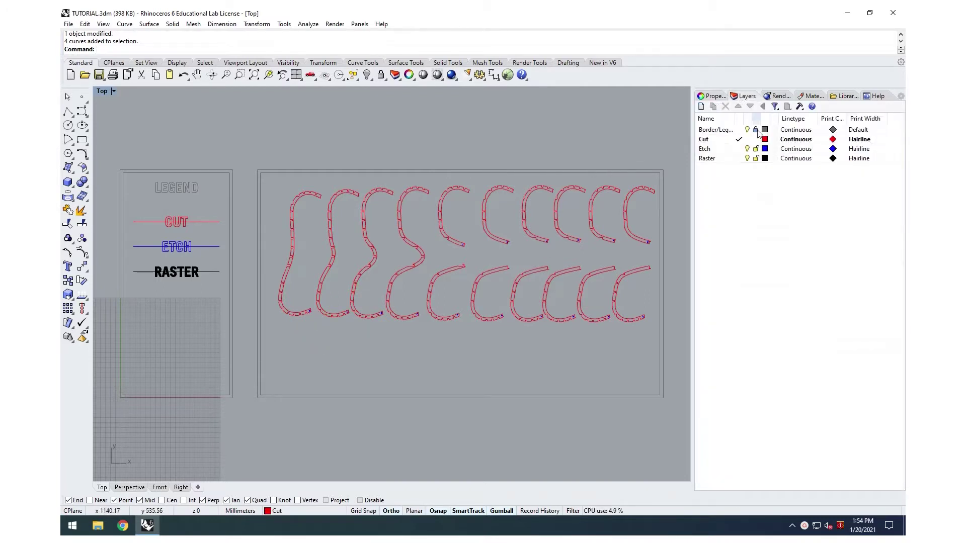
{"action": "left_click", "coordinate": [718, 140]}
Keep the Cut layer's linetype Continuous and set its print colour to red (255, 0, 0)
{"action": "right_click", "coordinate": [717, 142]}
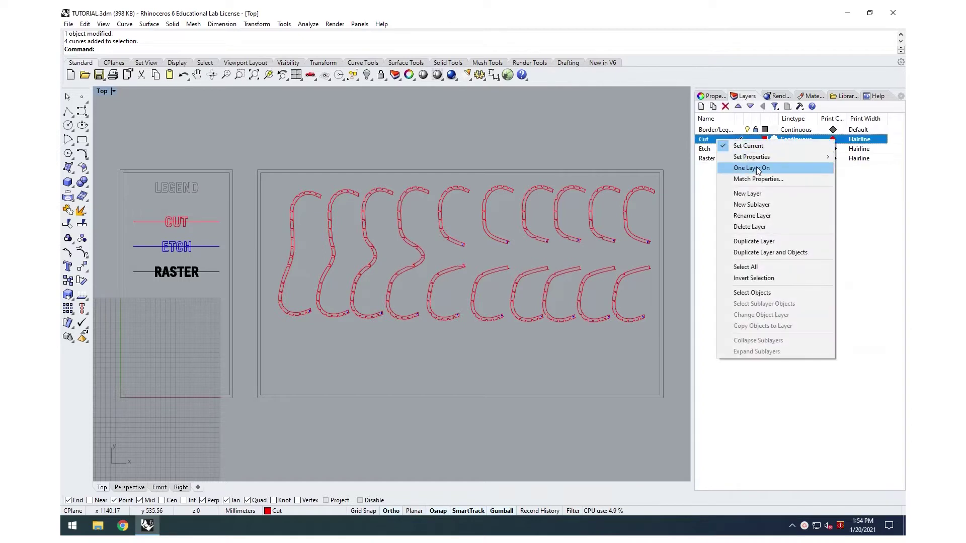
{"action": "mouse_move", "coordinate": [755, 157]}
{"action": "left_click", "coordinate": [663, 235]}
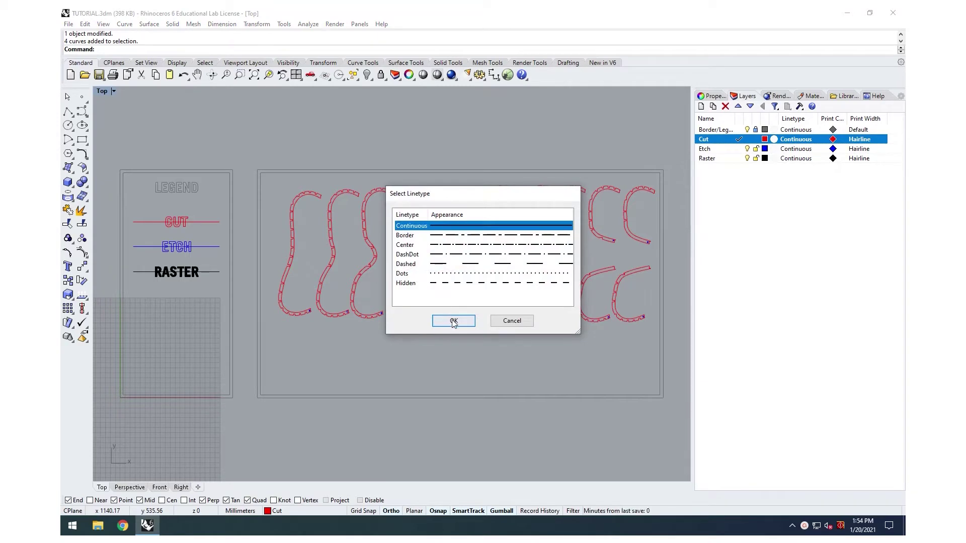
{"action": "left_click", "coordinate": [454, 321]}
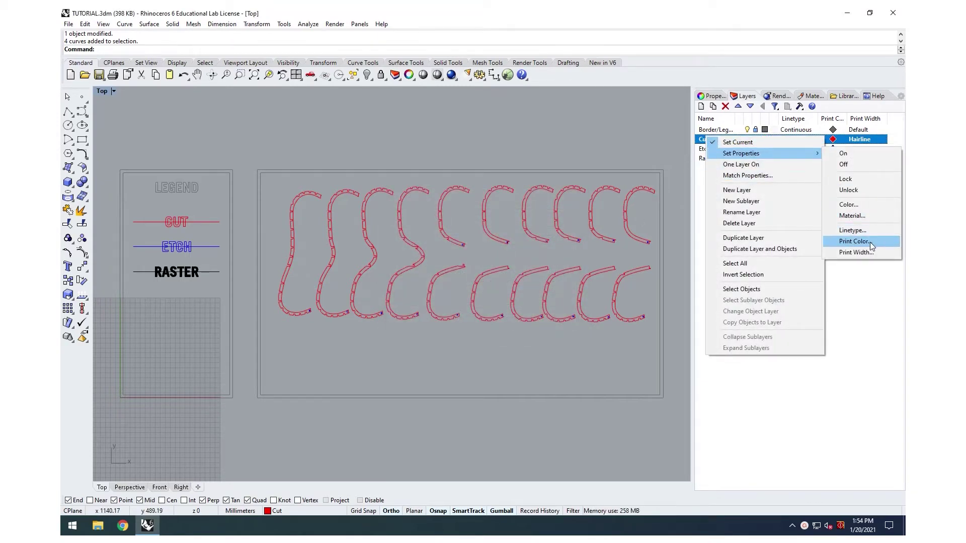
{"action": "left_click", "coordinate": [871, 242]}
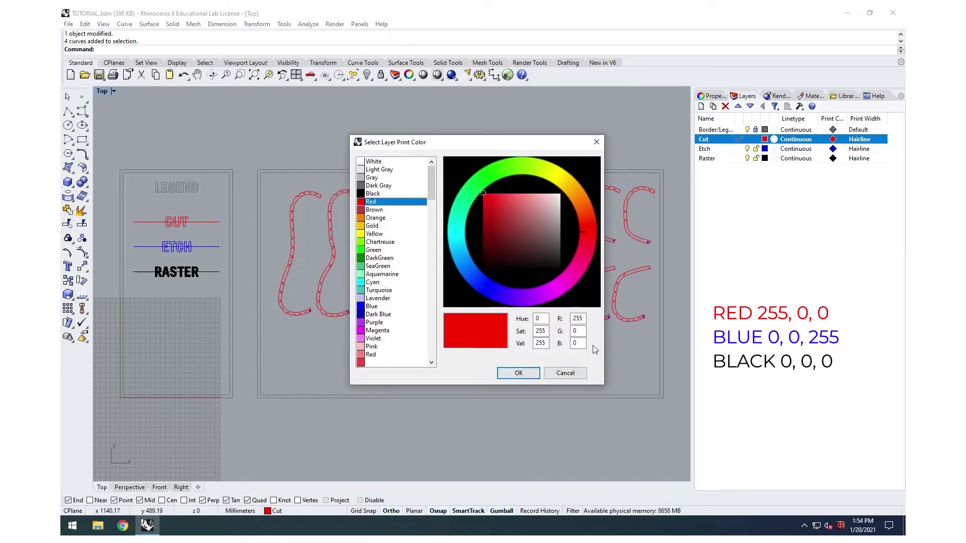
{"action": "left_click", "coordinate": [514, 373]}
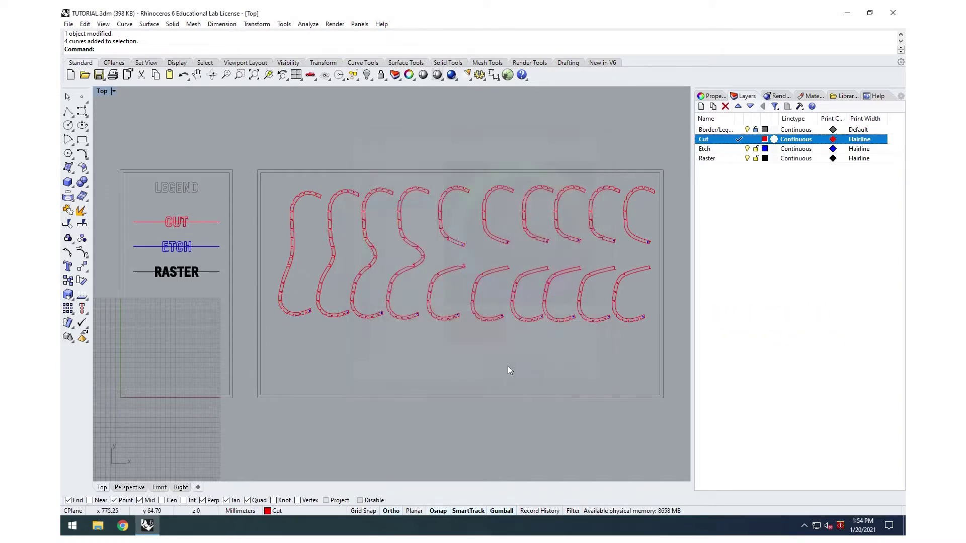
Set the Cut layer's print width to Hairline
{"action": "right_click", "coordinate": [714, 144]}
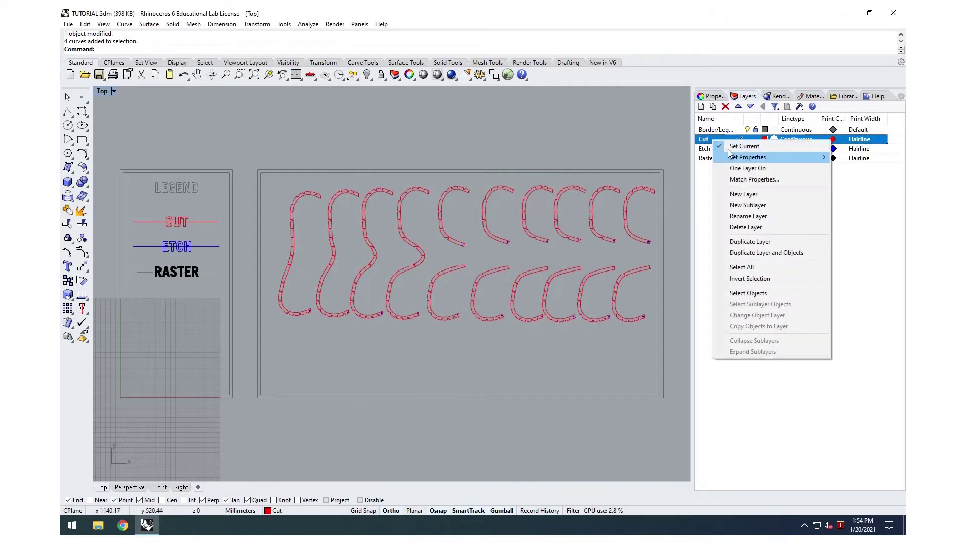
{"action": "mouse_move", "coordinate": [748, 159]}
{"action": "left_click", "coordinate": [673, 255]}
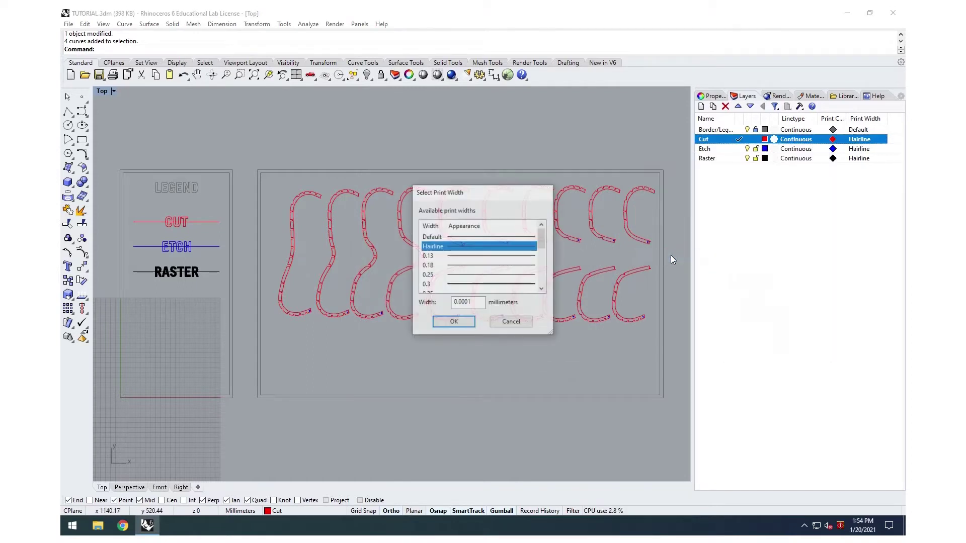
{"action": "left_click", "coordinate": [462, 322]}
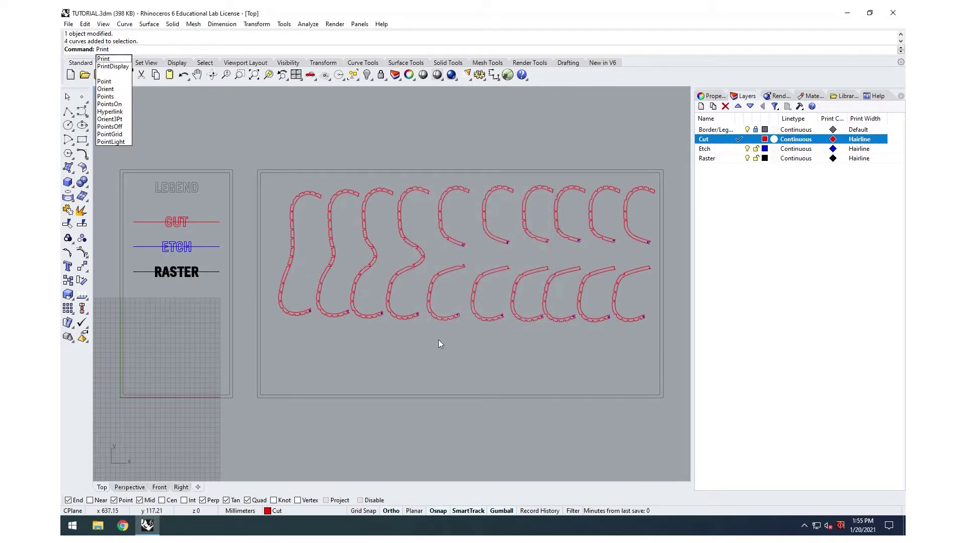
Open Print Setup and set the print window to the sheet at 1:1 scale
{"action": "key", "text": "Return"}
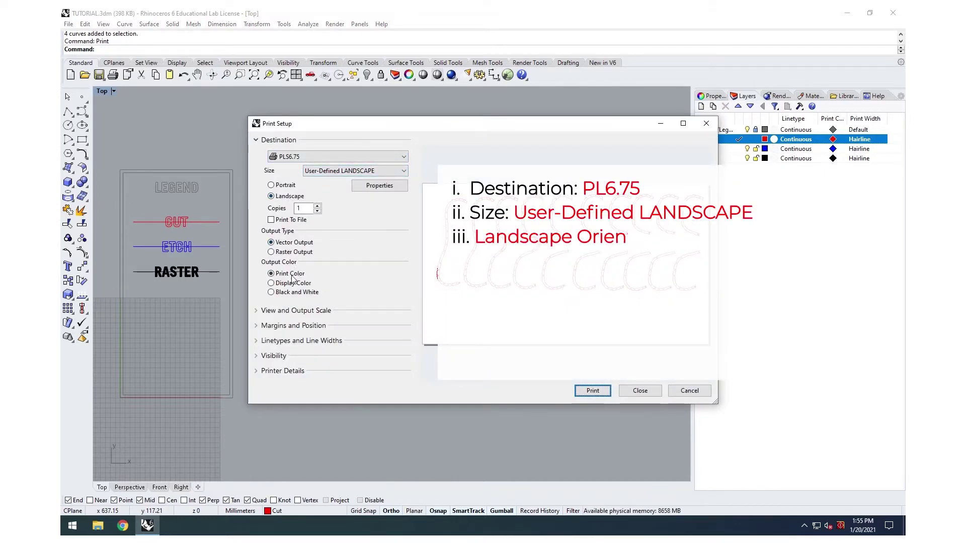
{"action": "left_click", "coordinate": [256, 142]}
{"action": "left_click", "coordinate": [255, 156]}
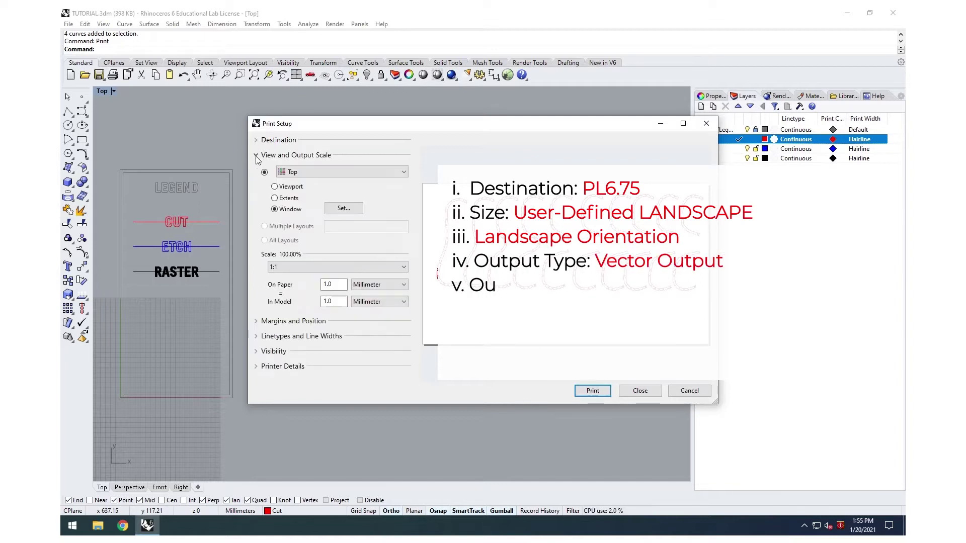
{"action": "left_click", "coordinate": [344, 208]}
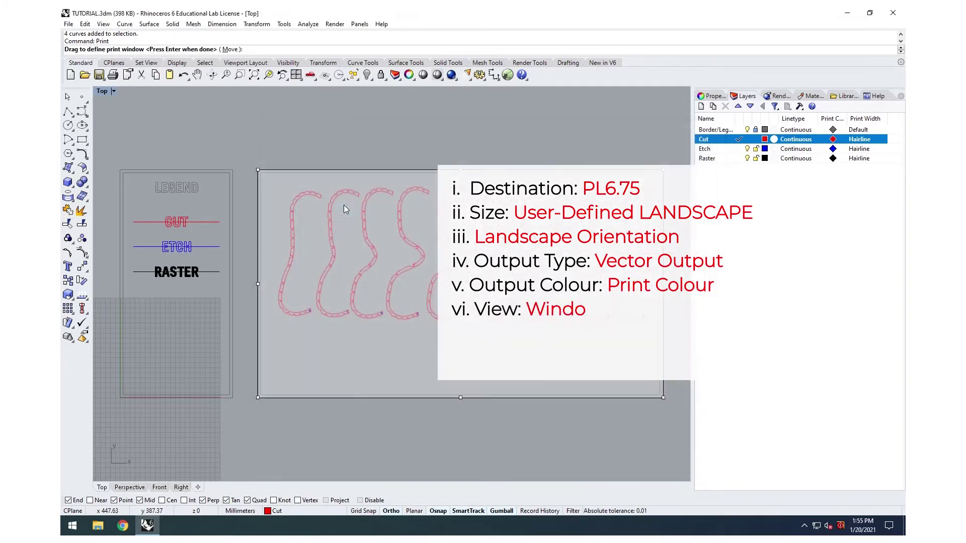
{"action": "key", "text": "Return"}
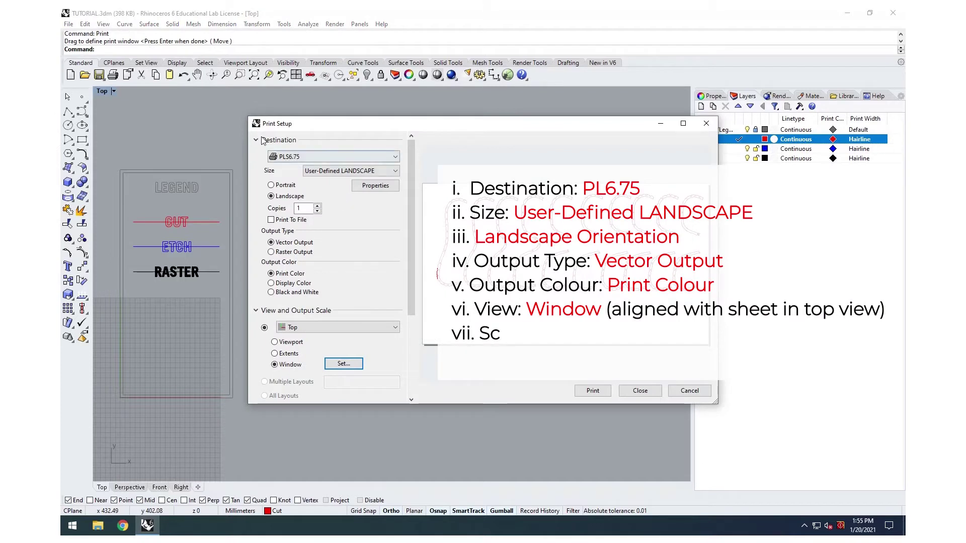
Check the Hairline line width settings and send the landscape vector job to PL6.75
{"action": "left_click", "coordinate": [258, 142]}
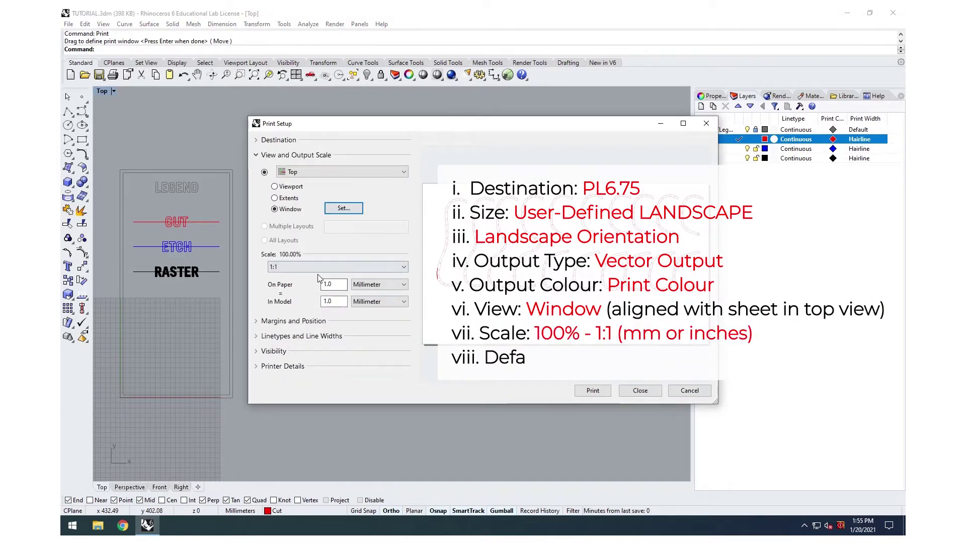
{"action": "left_click", "coordinate": [256, 156]}
{"action": "left_click", "coordinate": [256, 186]}
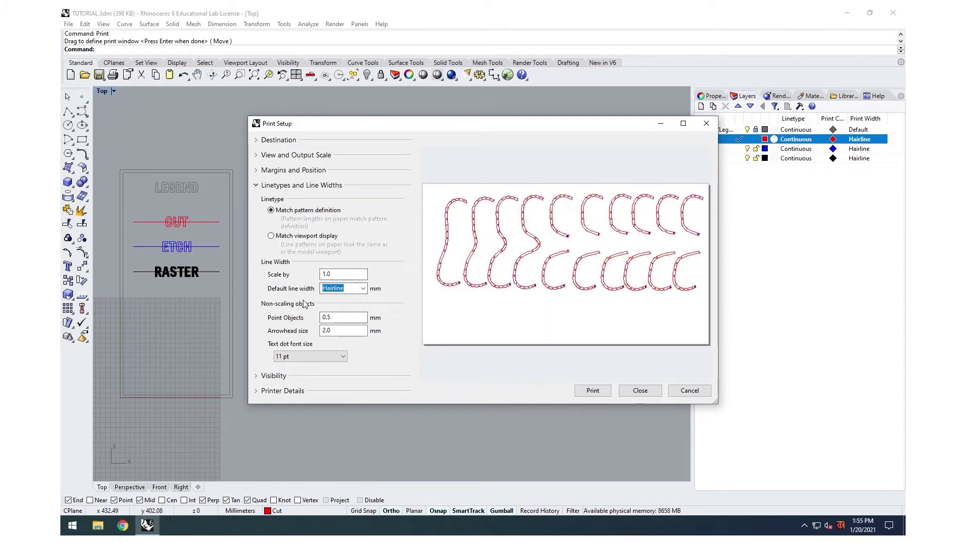
{"action": "left_click", "coordinate": [256, 186]}
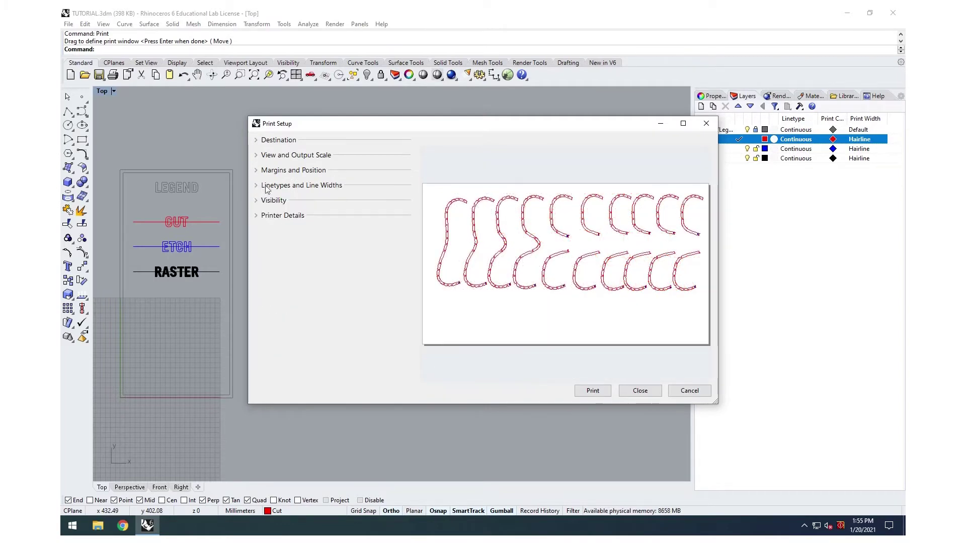
{"action": "left_click", "coordinate": [593, 392]}
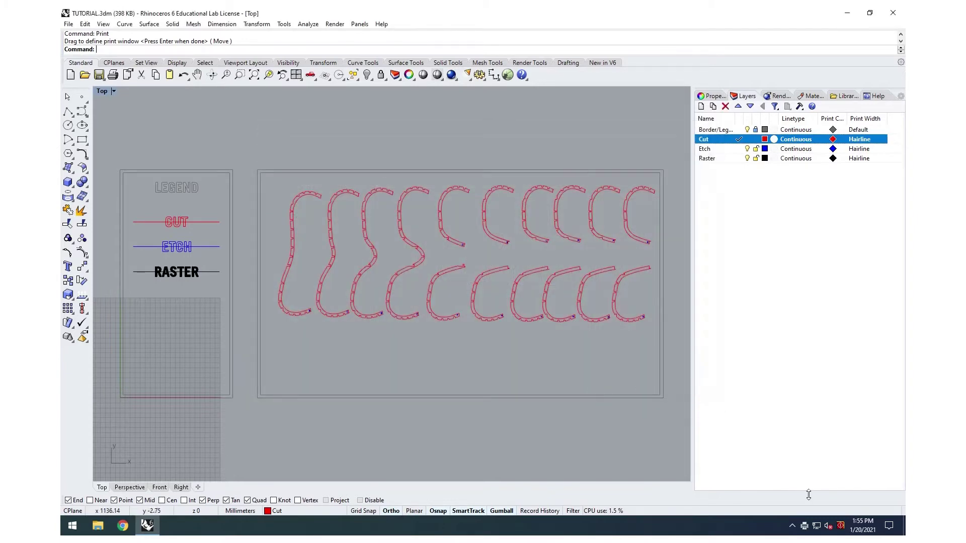
Apply MDF_3.0mm from the Wood materials database to the TUTORIAL job and start cutting
{"action": "left_click", "coordinate": [840, 527]}
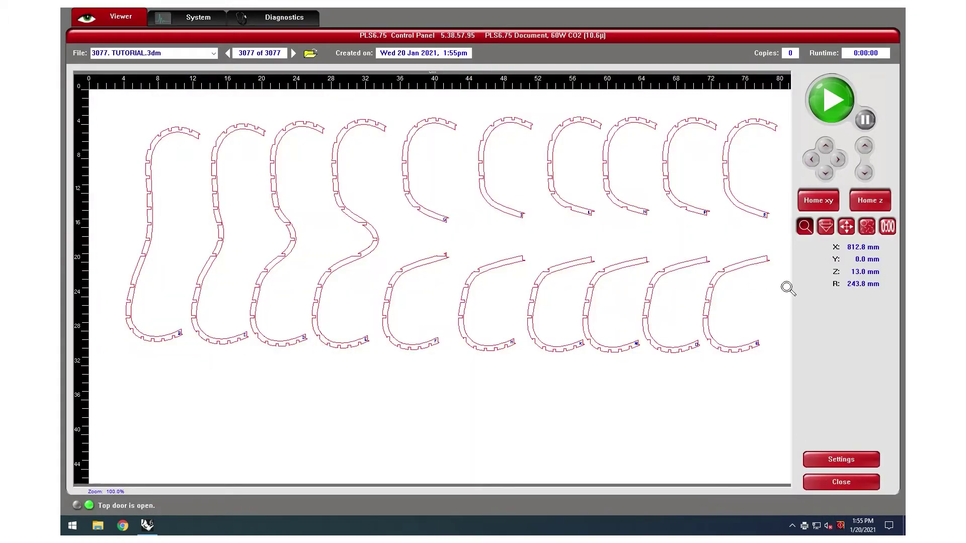
{"action": "left_click", "coordinate": [840, 460]}
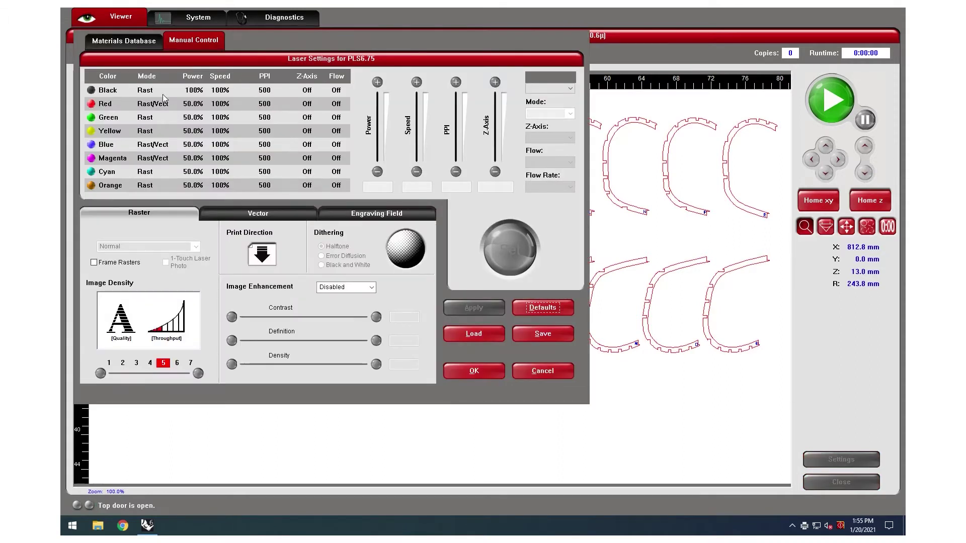
{"action": "left_click", "coordinate": [131, 42]}
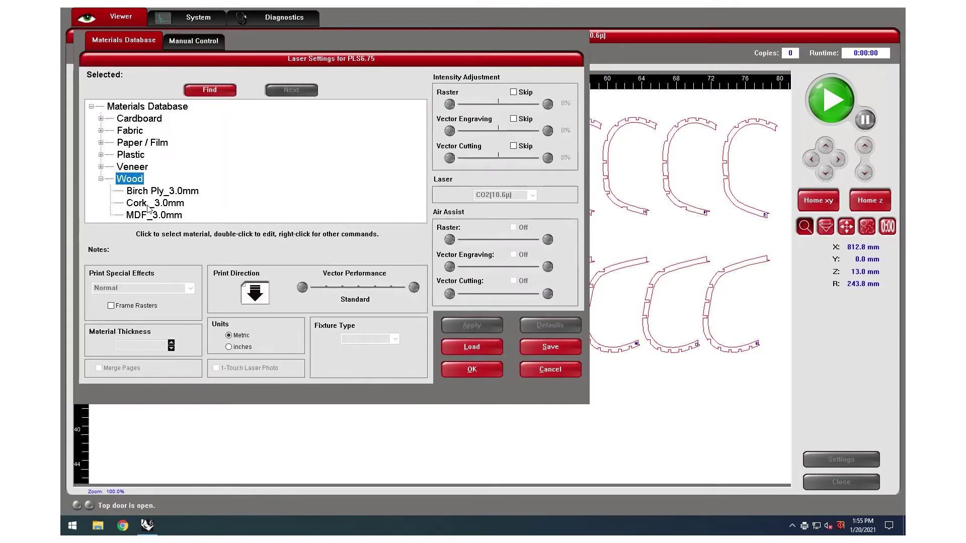
{"action": "left_click", "coordinate": [151, 215]}
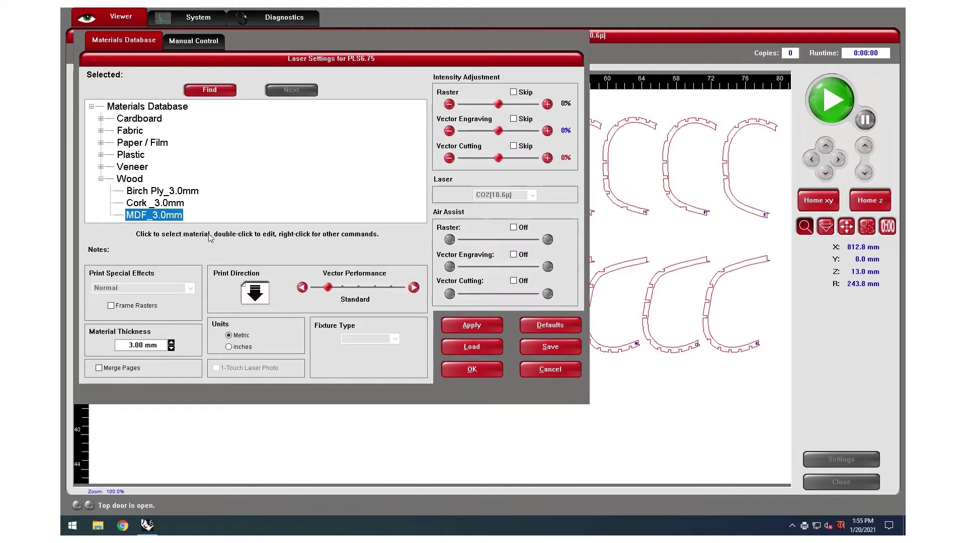
{"action": "left_click", "coordinate": [472, 368]}
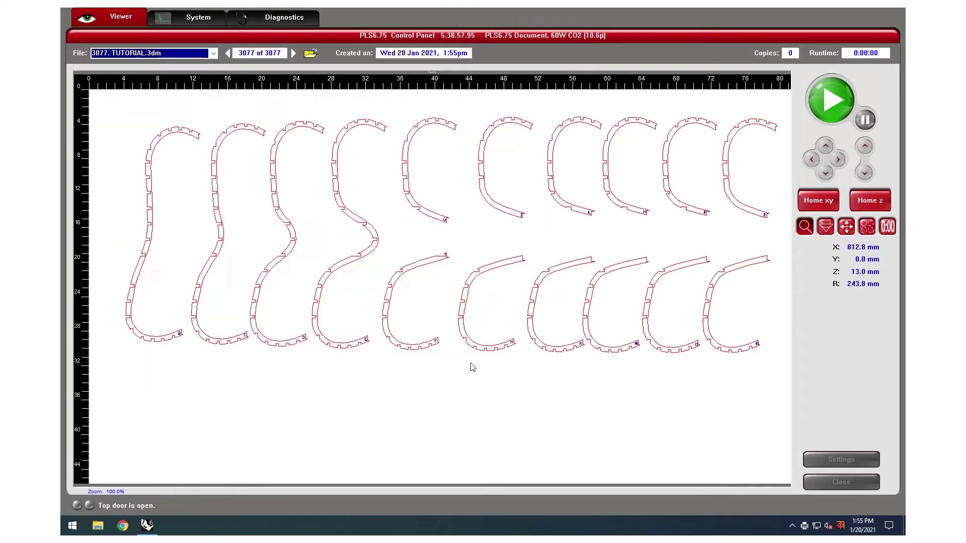
{"action": "left_click", "coordinate": [827, 113]}
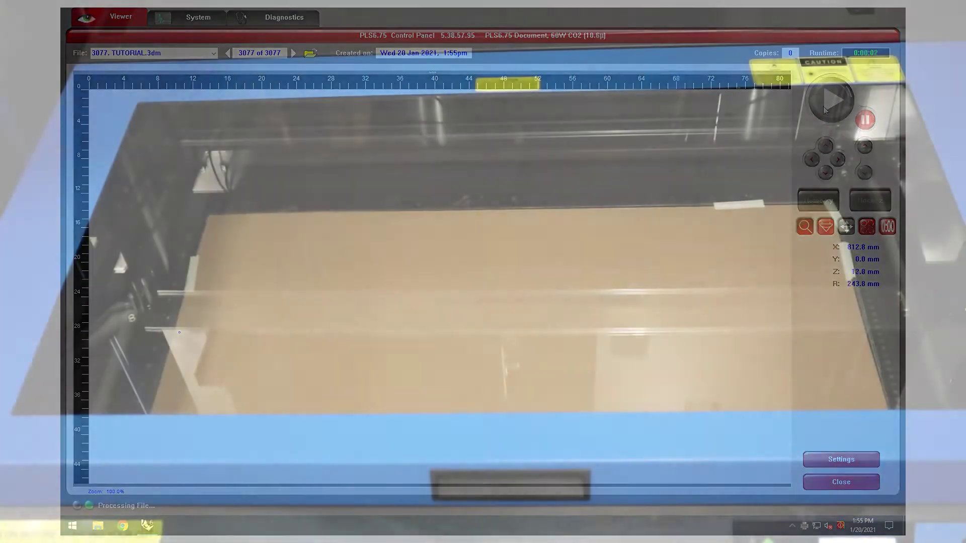